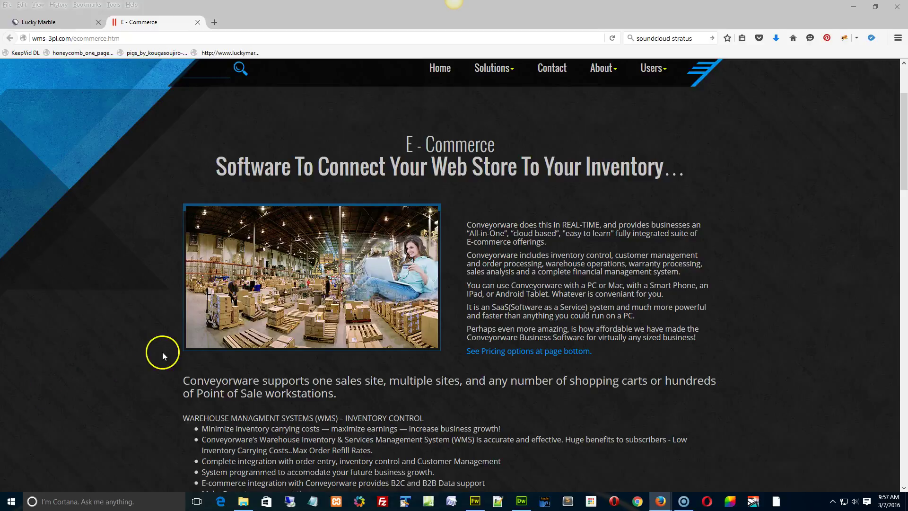
scroll(162, 352, "down", 5)
scroll(119, 355, "down", 5)
scroll(107, 356, "down", 5)
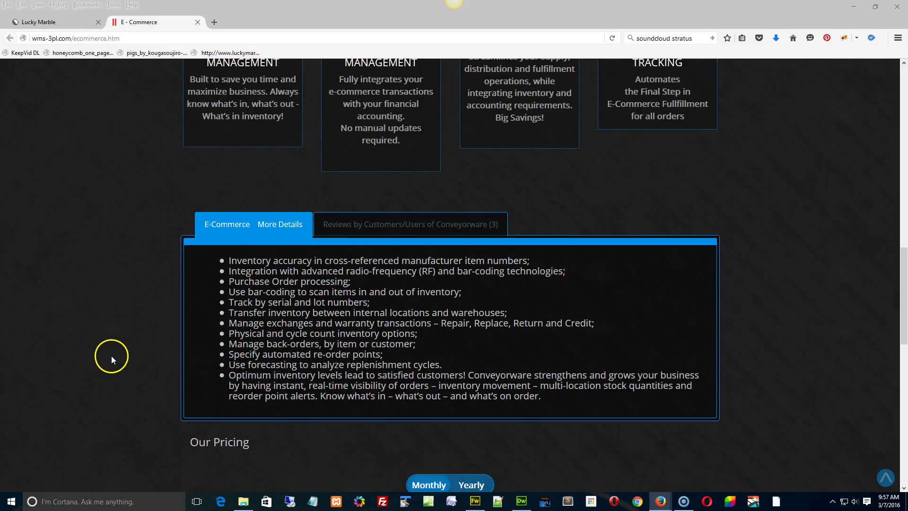
scroll(111, 355, "down", 5)
scroll(117, 355, "down", 5)
scroll(126, 358, "down", 2)
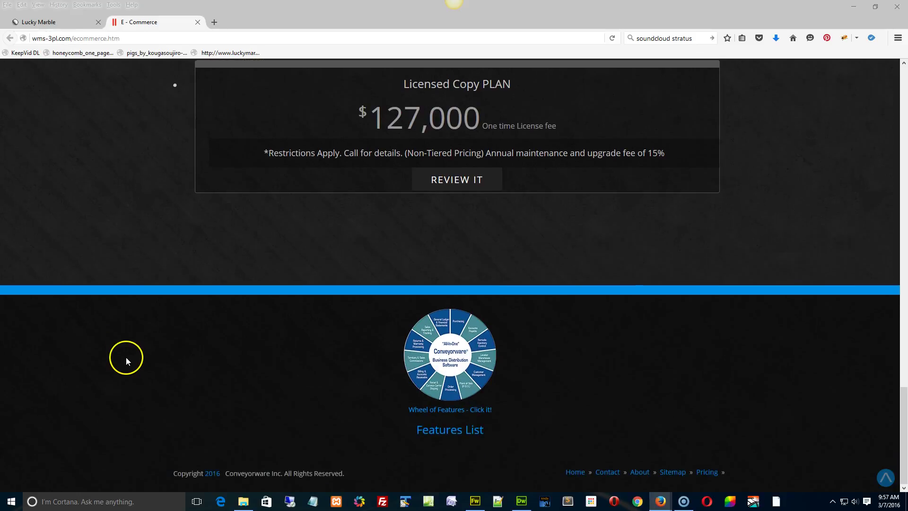
scroll(106, 354, "up", 5)
scroll(99, 352, "up", 5)
scroll(99, 352, "up", 5)
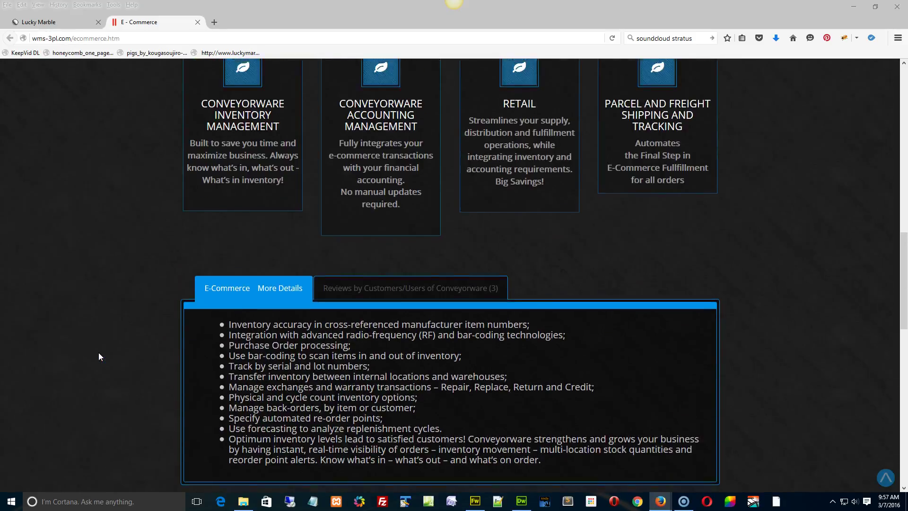
scroll(98, 353, "up", 5)
scroll(99, 352, "up", 2)
scroll(101, 352, "up", 5)
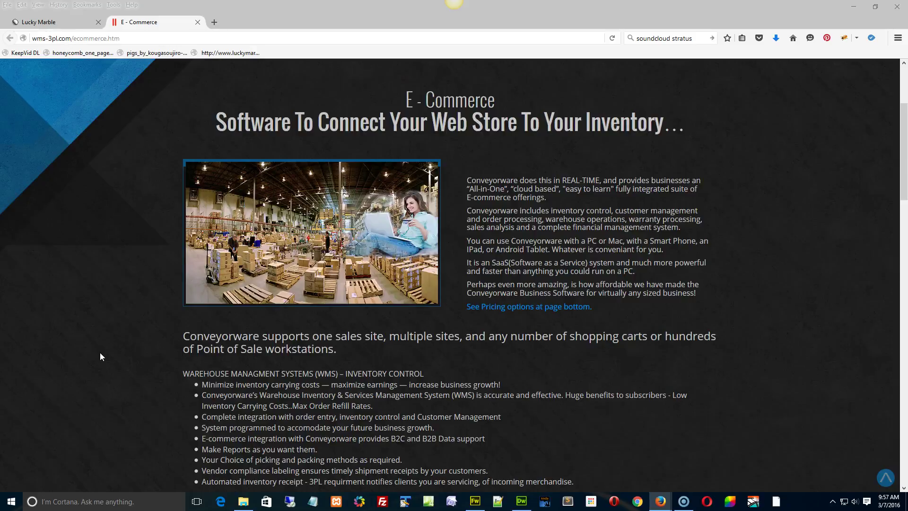
scroll(101, 352, "down", 2)
scroll(100, 353, "down", 2)
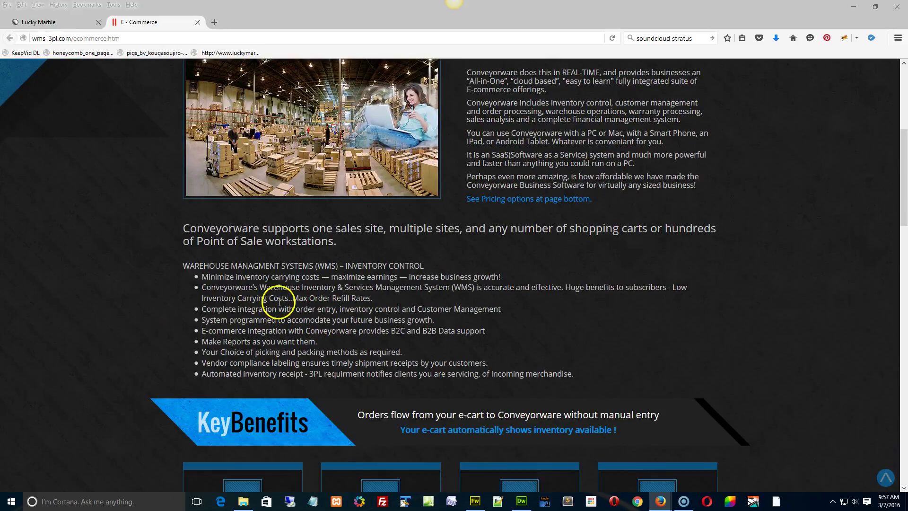
Step: Select the word 'Costs' and highlight the bulleted list and its heading on the page
key("alt")
double_click(279, 298)
right_click(279, 298)
left_click(330, 368)
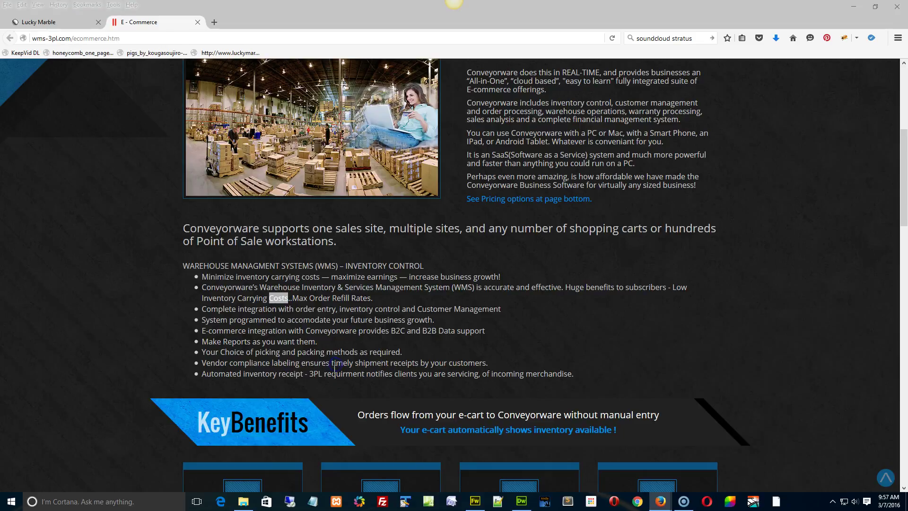
key("Up")
key("Up")
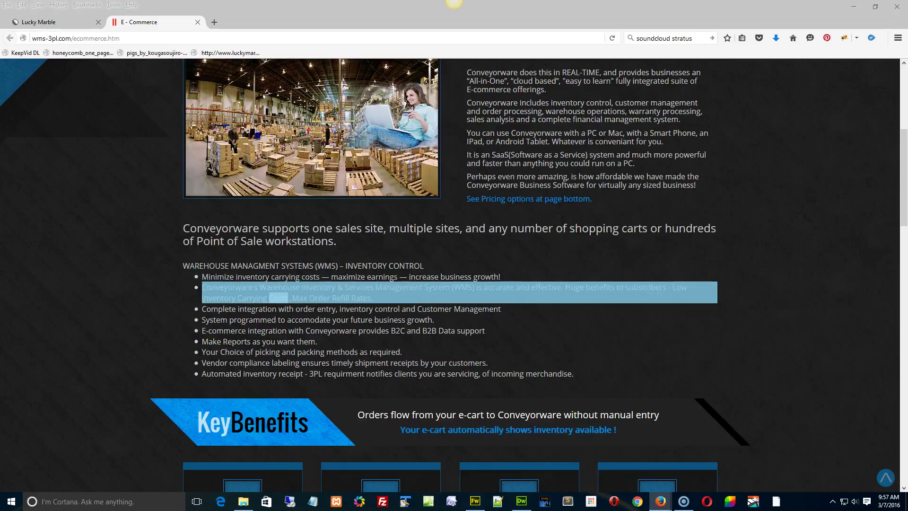
key("Down")
key("Down")
key("Down")
key("Up")
key("Up")
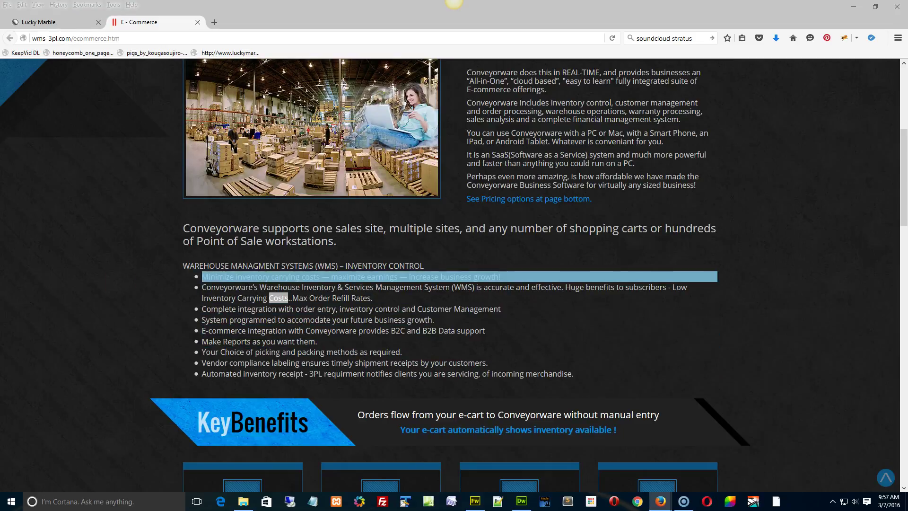
key("Down")
key("Down")
key("Left")
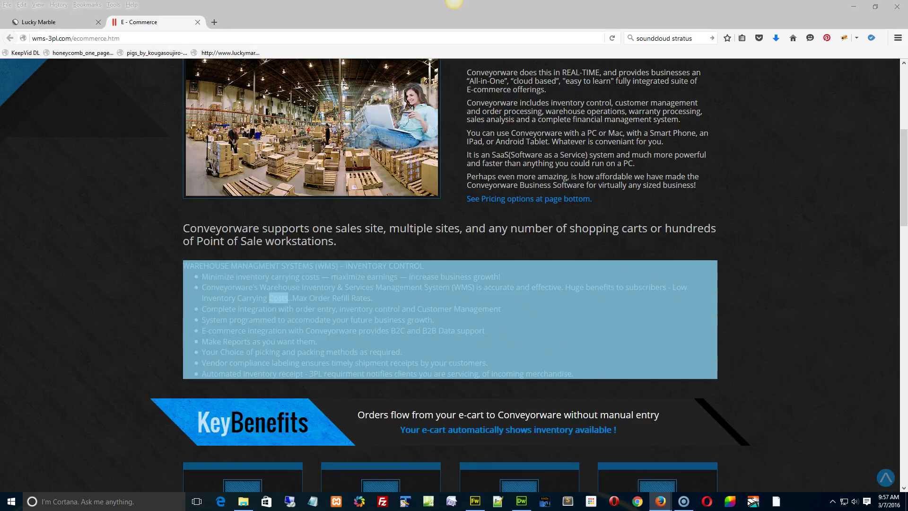
key("Right")
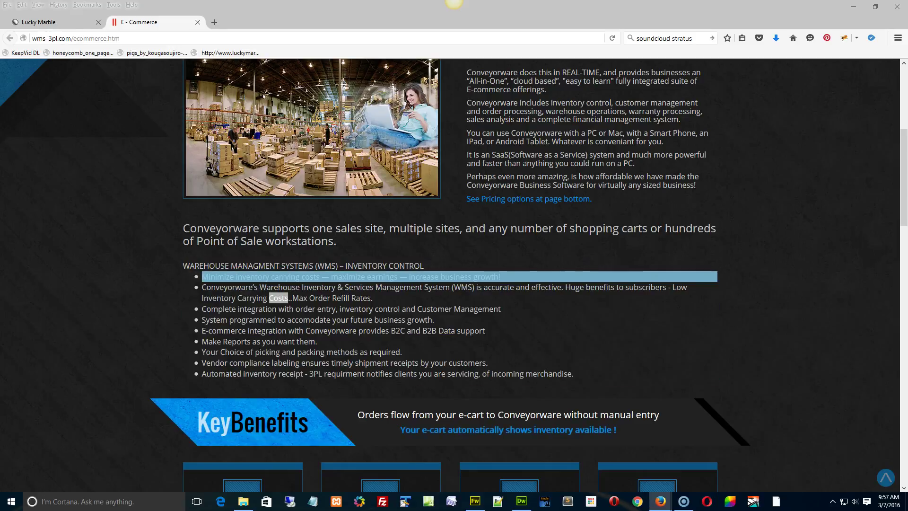
key("Left")
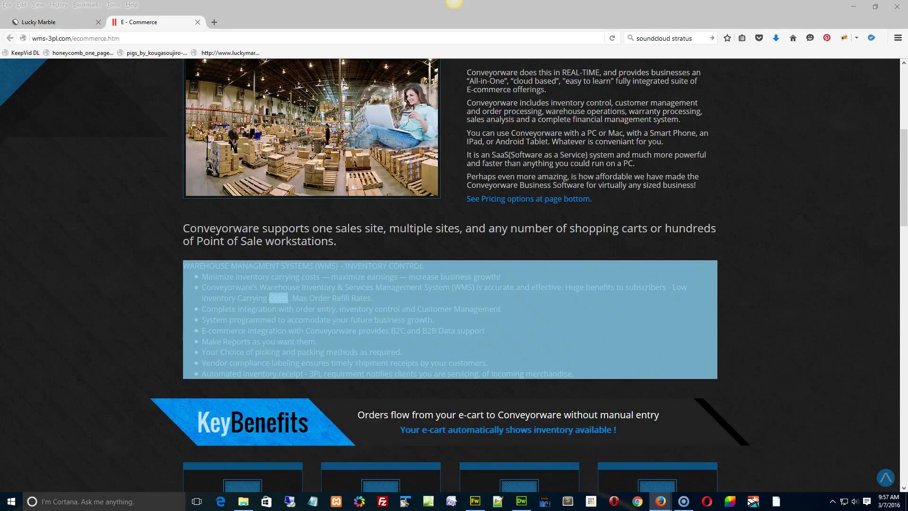
left_click(144, 276)
Step: Open the E-Commerce page's source code in a new tab
right_click(133, 261)
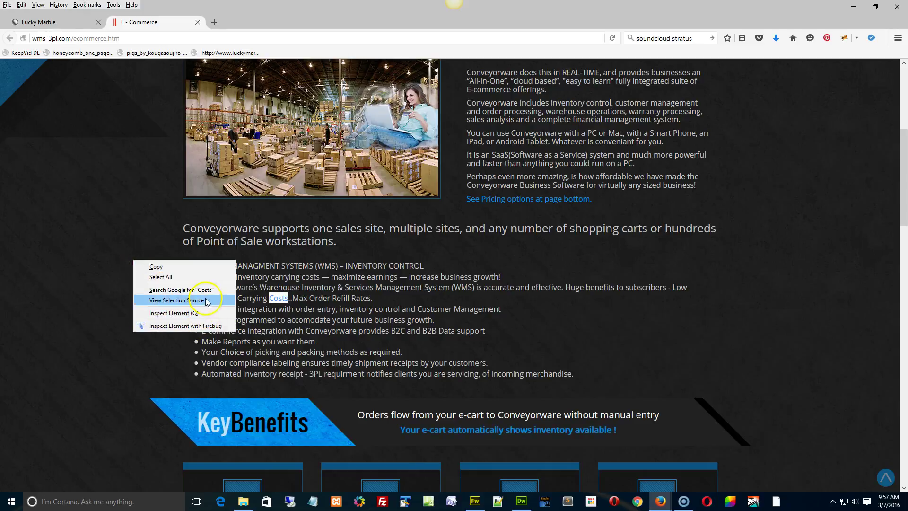
left_click(95, 272)
right_click(94, 273)
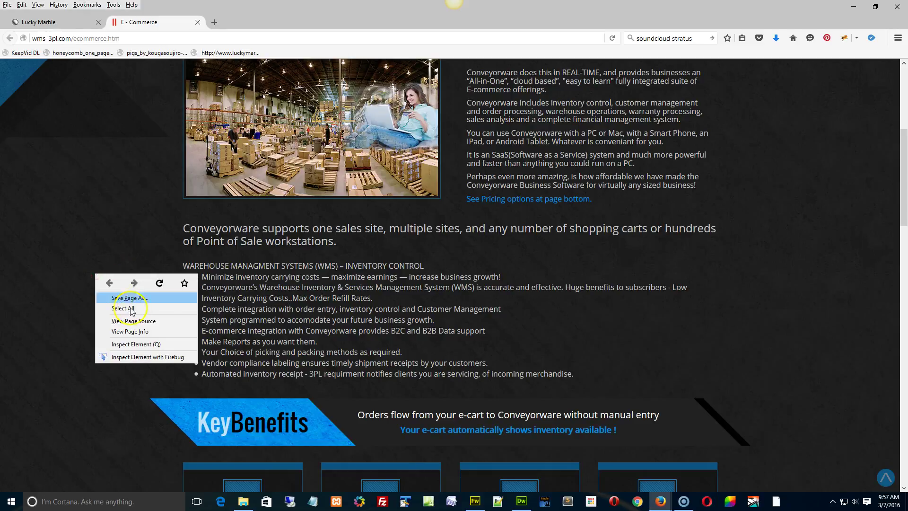
left_click(165, 322)
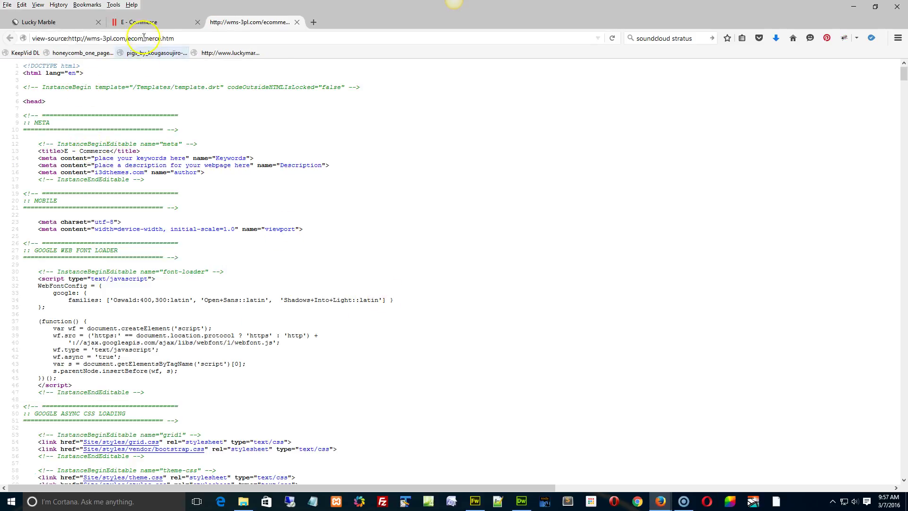
Step: Select the WAREHOUSE MANAGMENT SYSTEMS heading text on the page for finding in the source
left_click(143, 22)
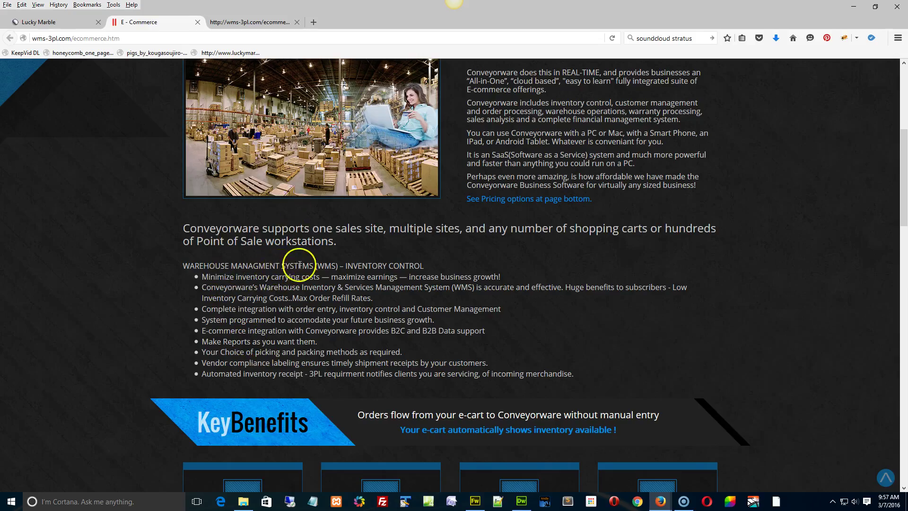
left_click_drag(312, 266, 183, 266)
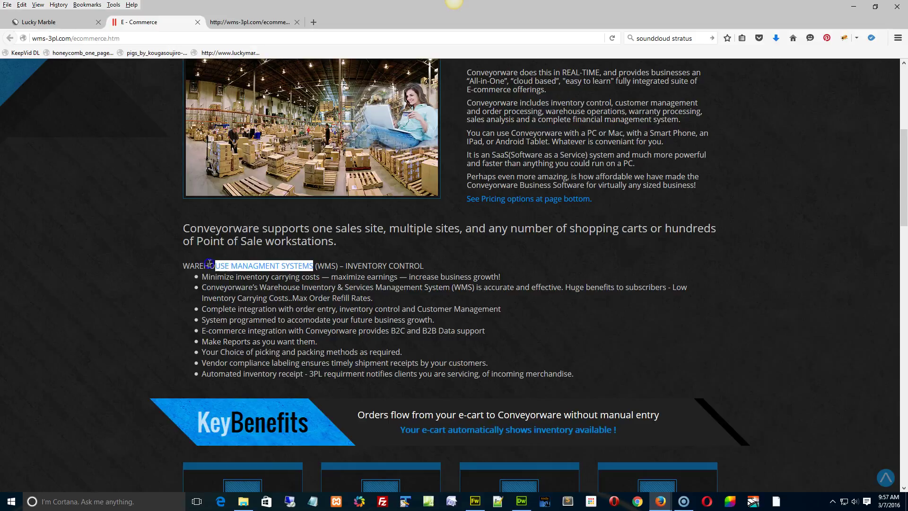
left_click(248, 22)
Step: Find the copied WAREHOUSE MANAGMENT SYSTEMS heading text in the page source
key("ctrl+f")
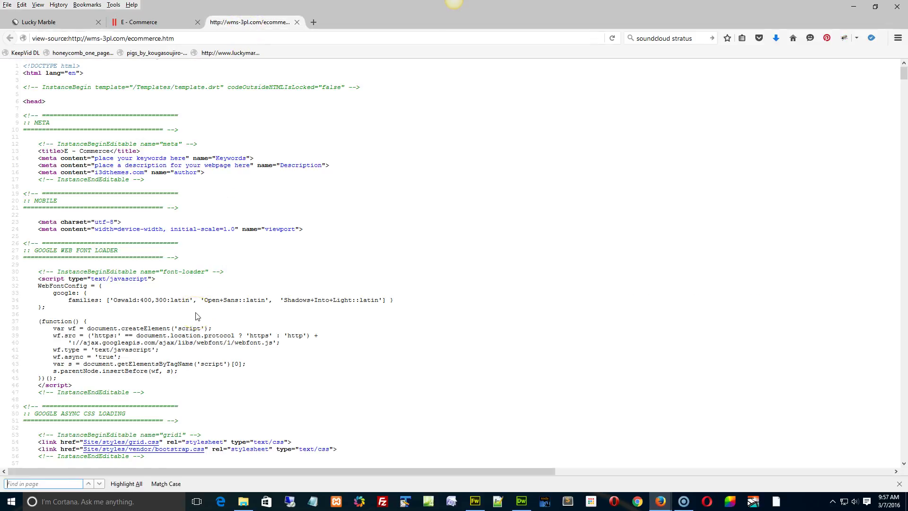
key("ctrl+v")
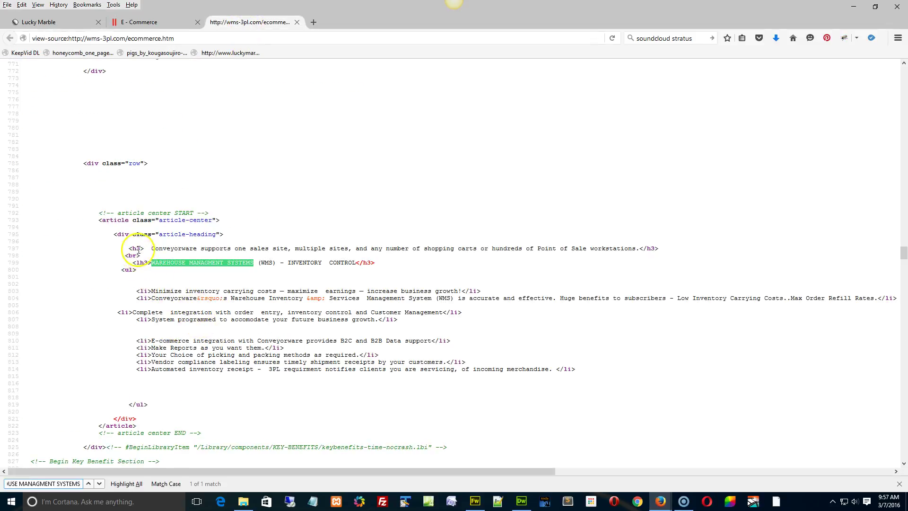
left_click(140, 252)
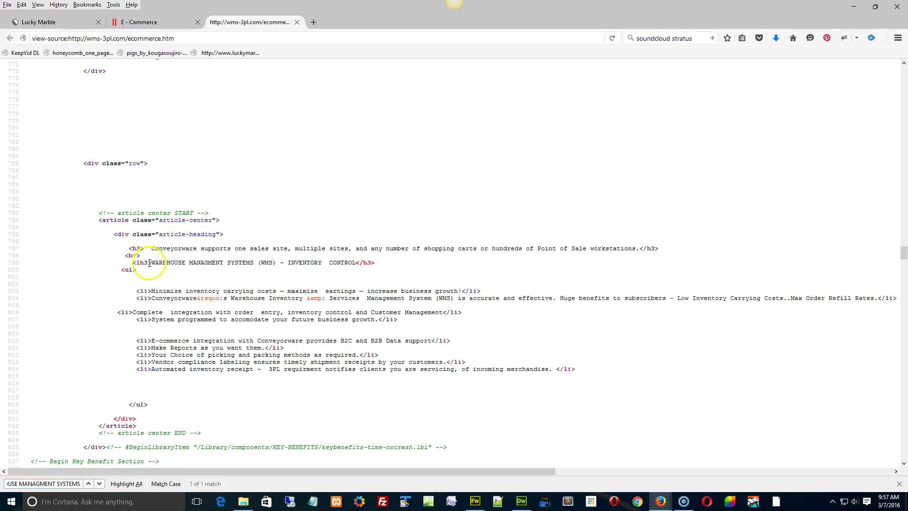
Step: Highlight the WMS heading's h3 tags and the first Conveyorware line's h5 tag
double_click(141, 263)
left_click(142, 261)
double_click(367, 262)
scroll(206, 380, "down", 3)
scroll(192, 384, "down", 2)
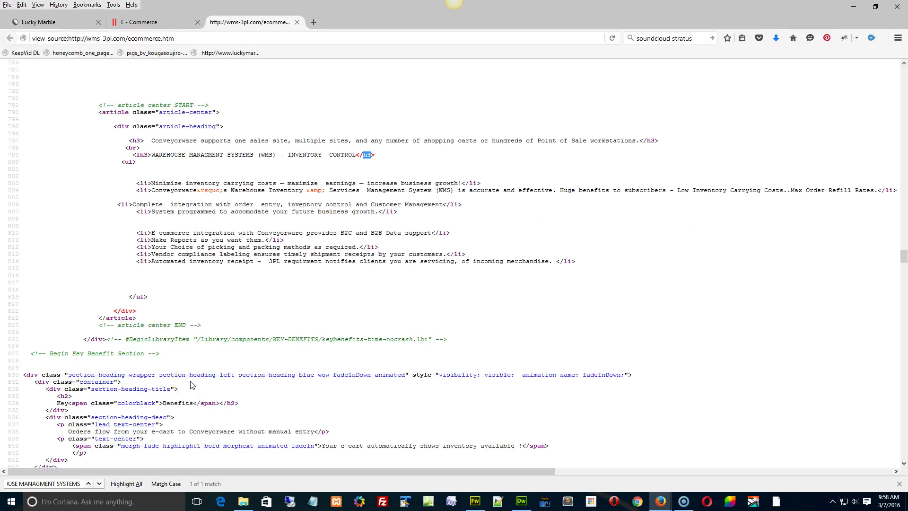
scroll(190, 384, "down", 3)
scroll(190, 386, "down", 3)
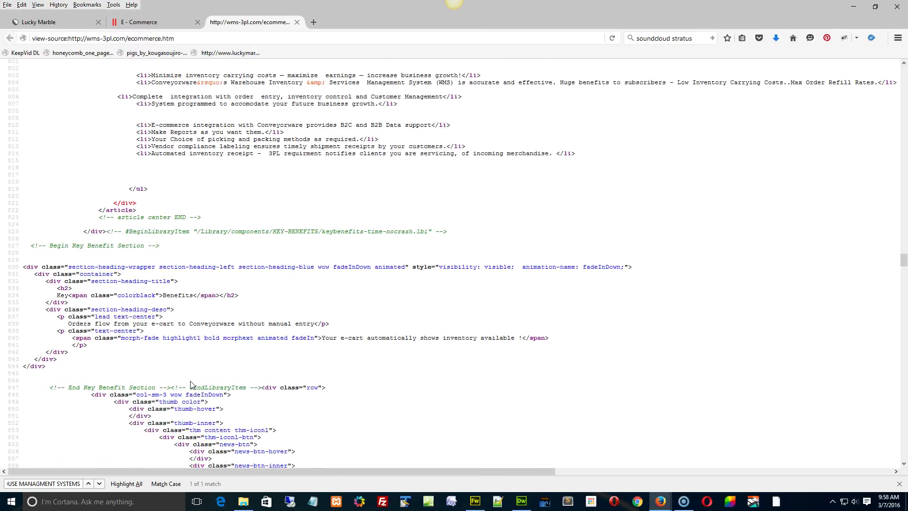
scroll(163, 383, "down", 3)
scroll(141, 382, "down", 1)
scroll(141, 382, "up", 5)
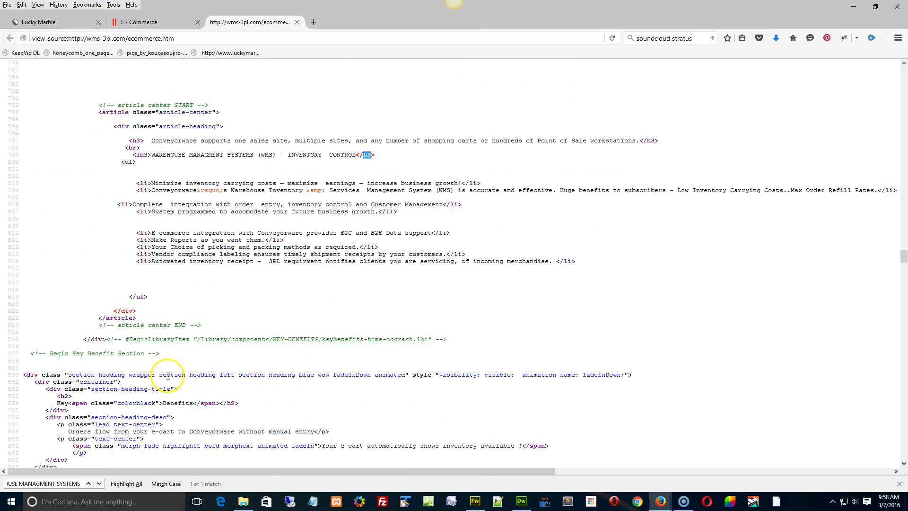
scroll(149, 362, "up", 3)
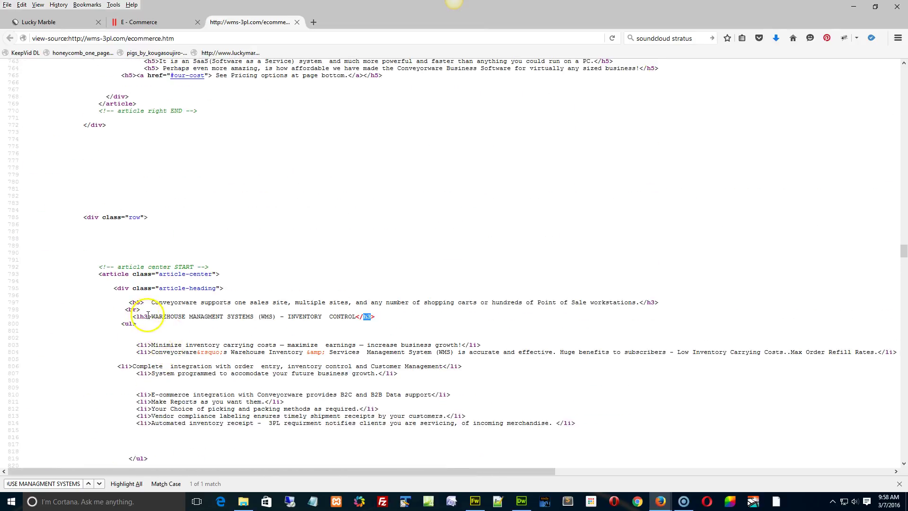
double_click(142, 316)
scroll(155, 335, "up", 3)
scroll(156, 337, "up", 2)
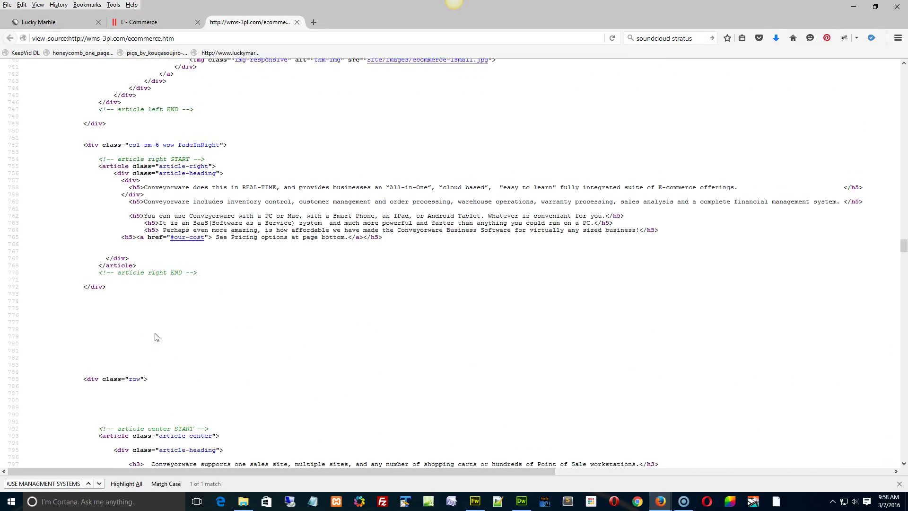
left_click(134, 195)
double_click(137, 188)
scroll(213, 256, "up", 3)
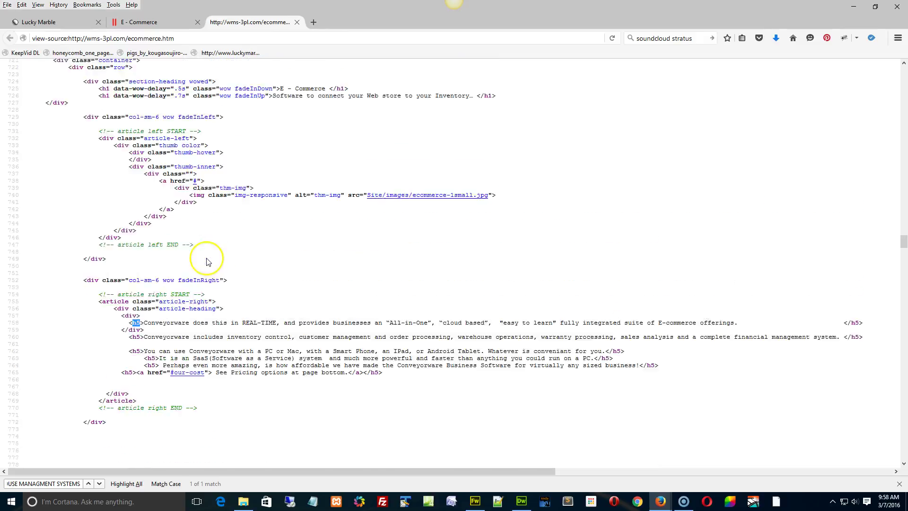
scroll(234, 270, "up", 1)
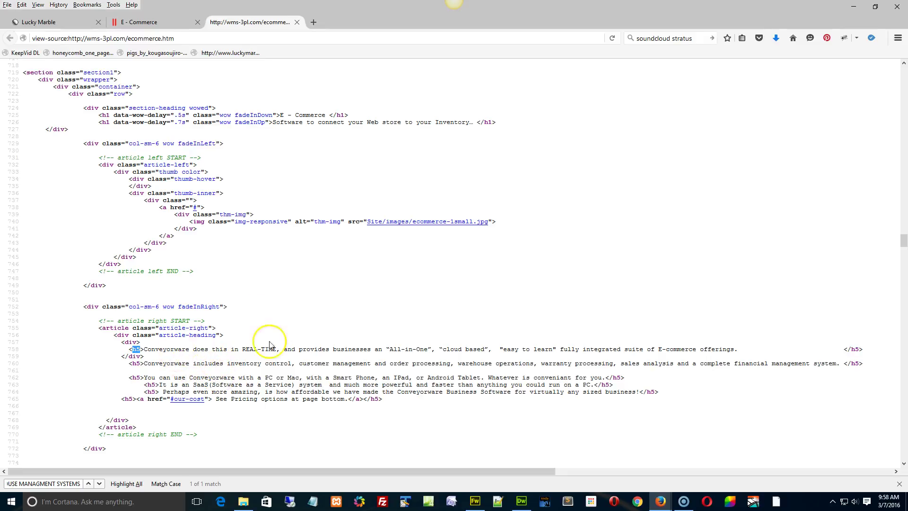
left_click(149, 22)
scroll(319, 277, "up", 2)
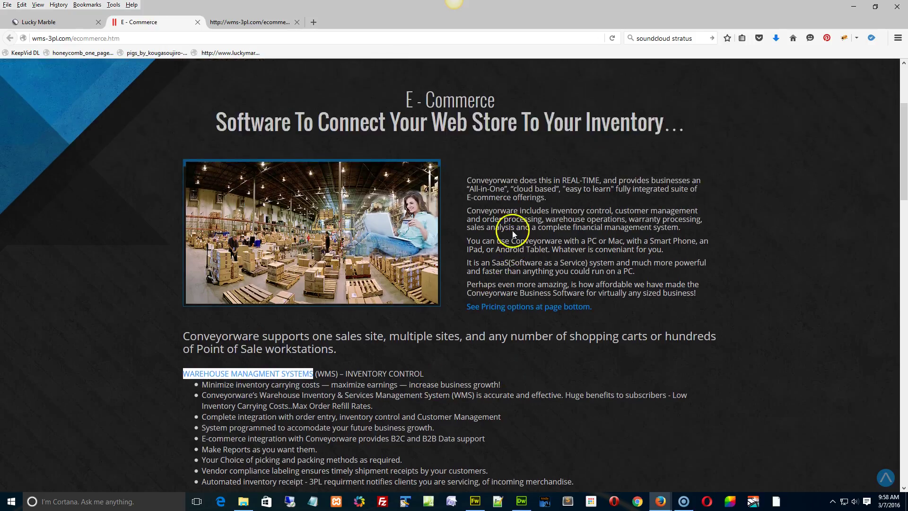
left_click(489, 182)
right_click(489, 182)
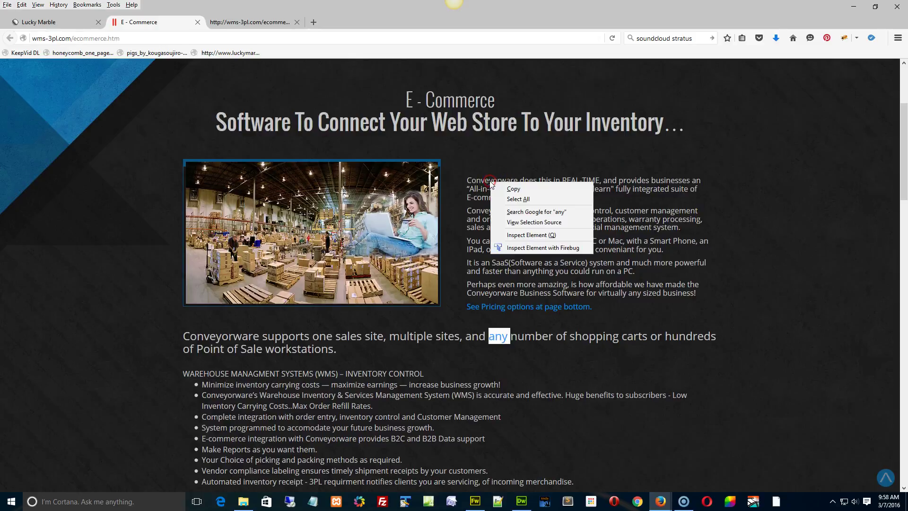
left_click(525, 263)
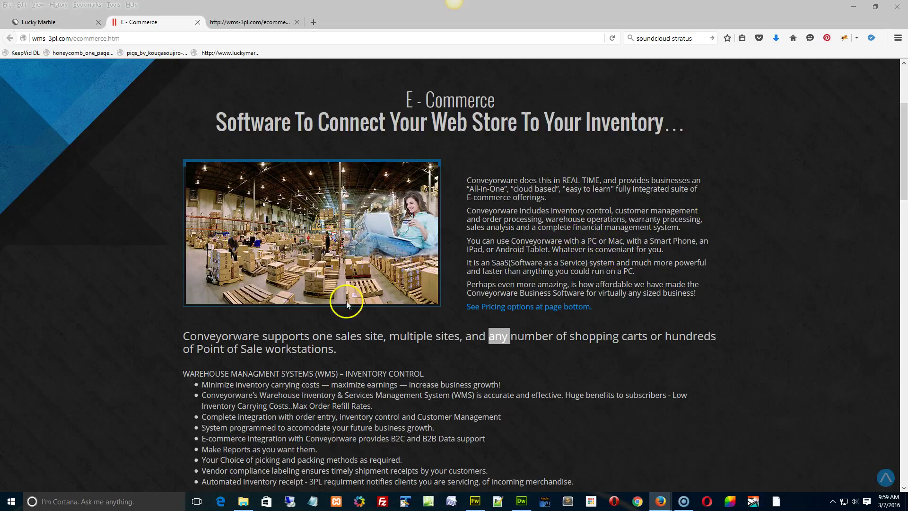
double_click(253, 386)
right_click(254, 386)
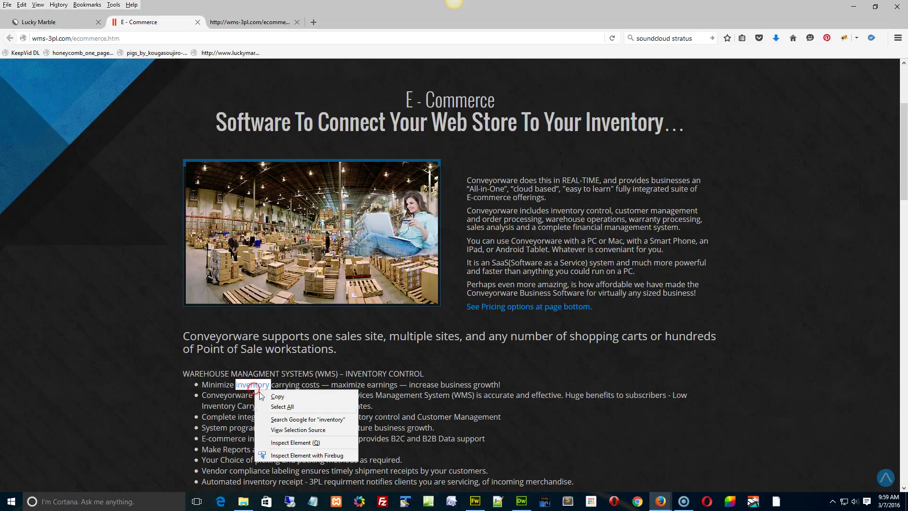
left_click(298, 450)
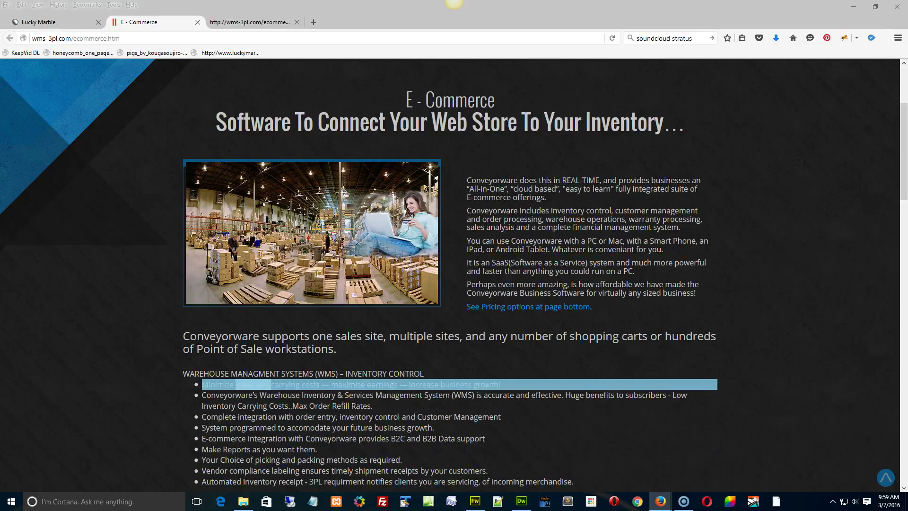
scroll(380, 401, "down", 4)
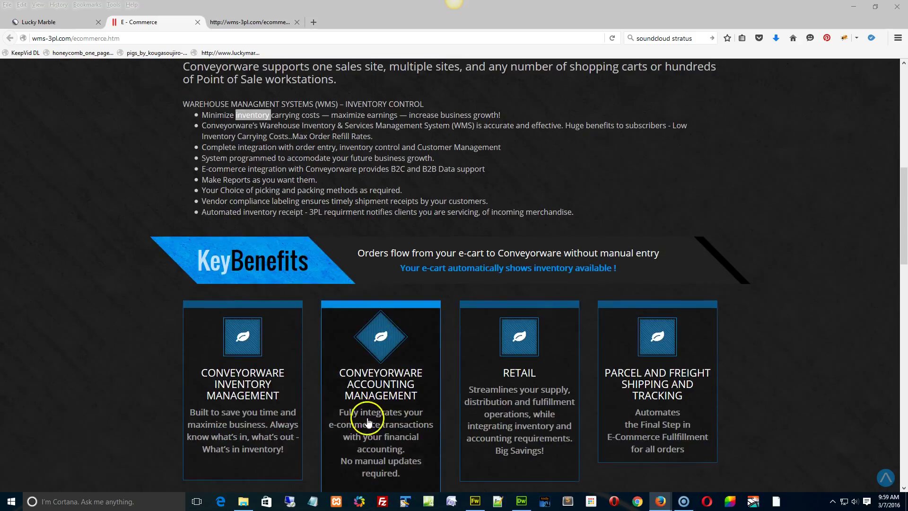
right_click(362, 415)
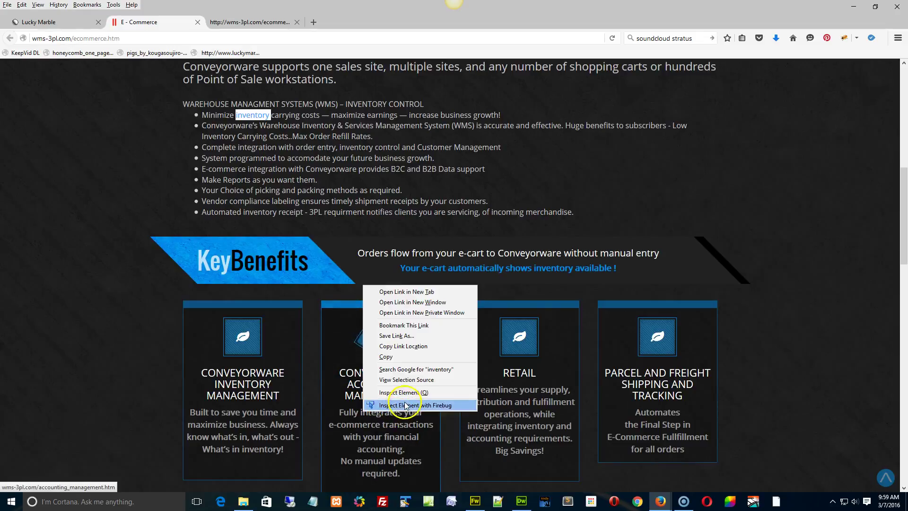
left_click(397, 405)
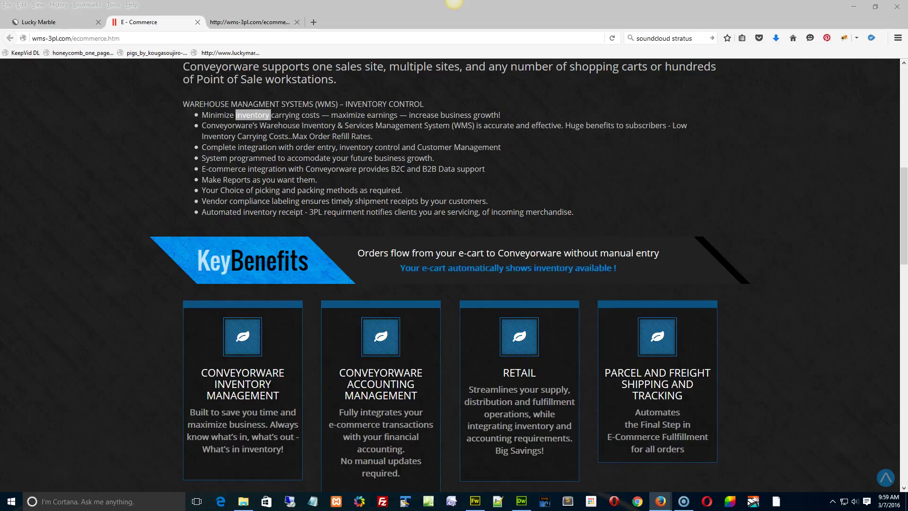
key("F12")
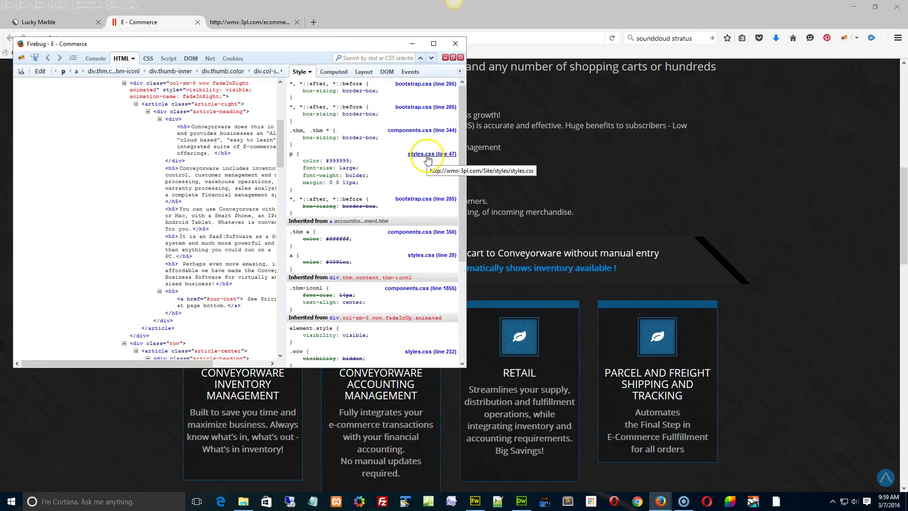
mouse_move(312, 169)
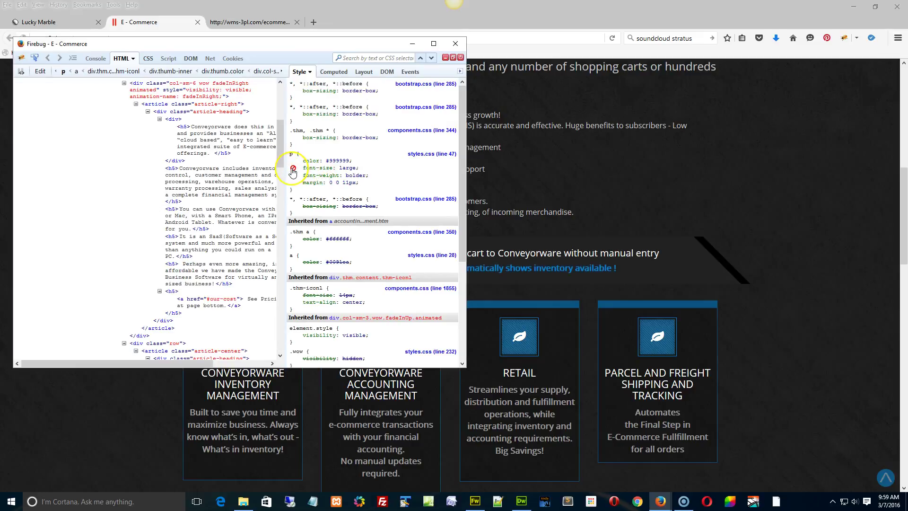
left_click(293, 169)
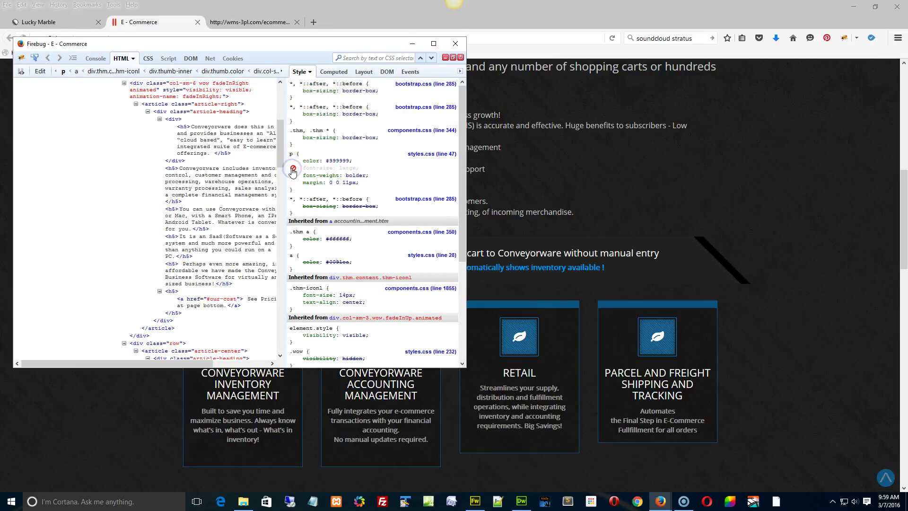
left_click(293, 169)
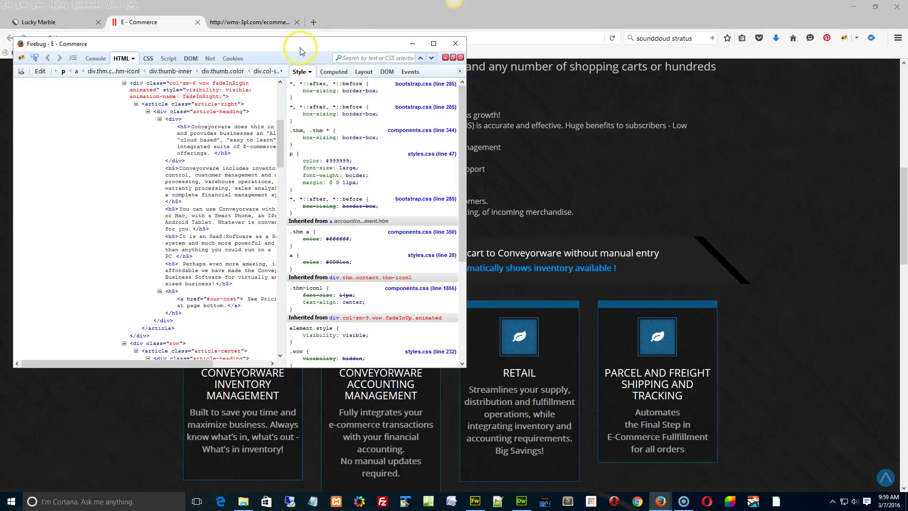
key("F12")
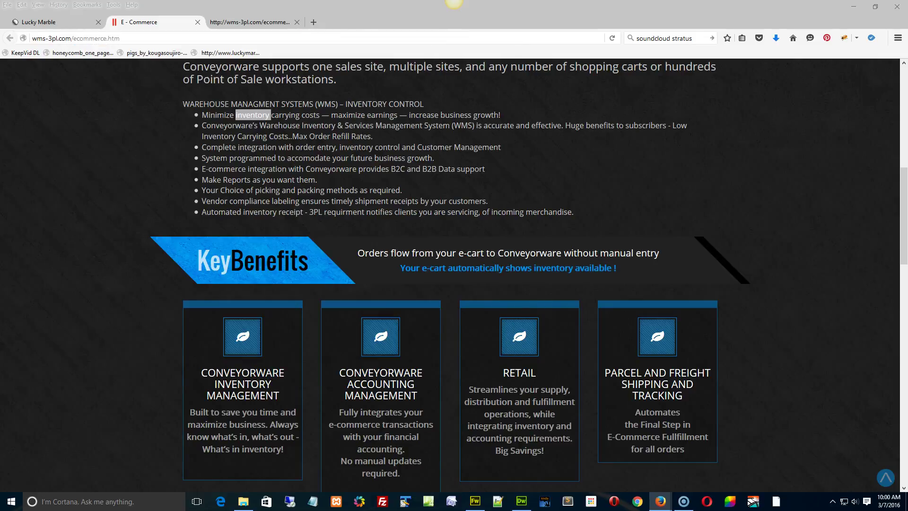
scroll(84, 284, "up", 1)
scroll(118, 287, "up", 4)
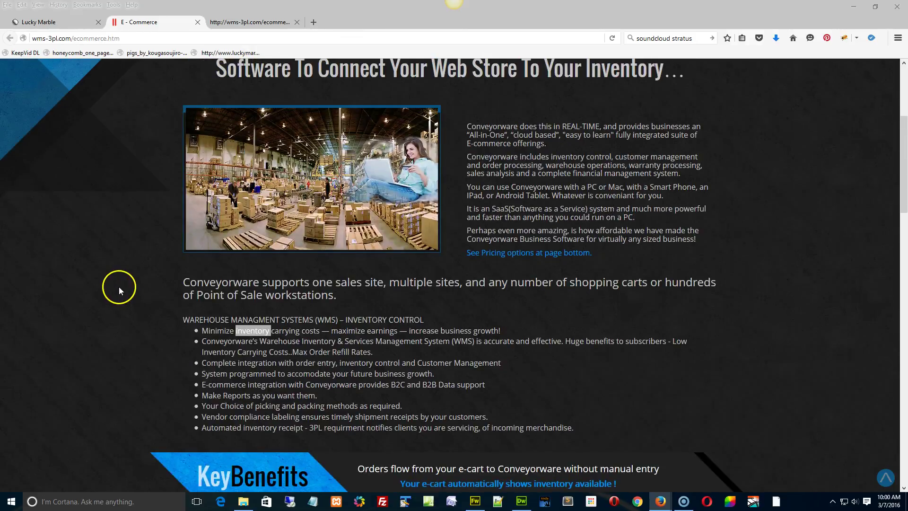
key("F12")
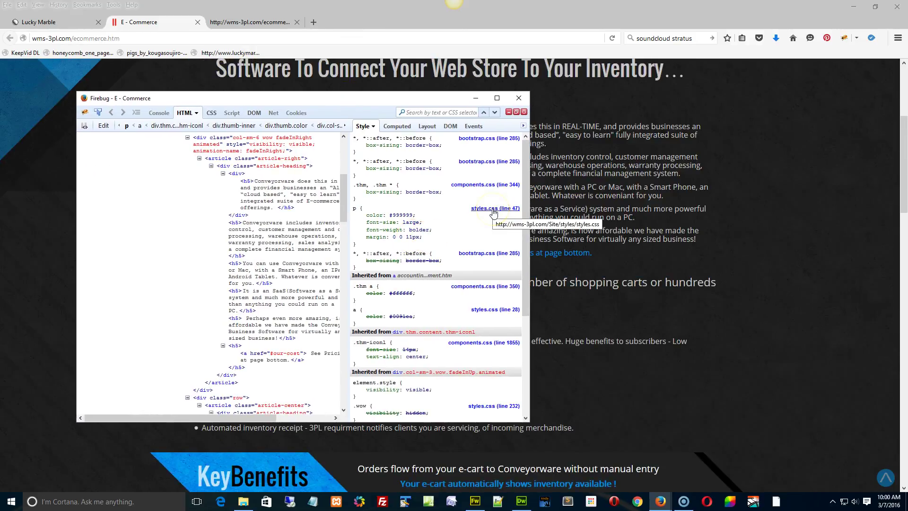
left_click(410, 222)
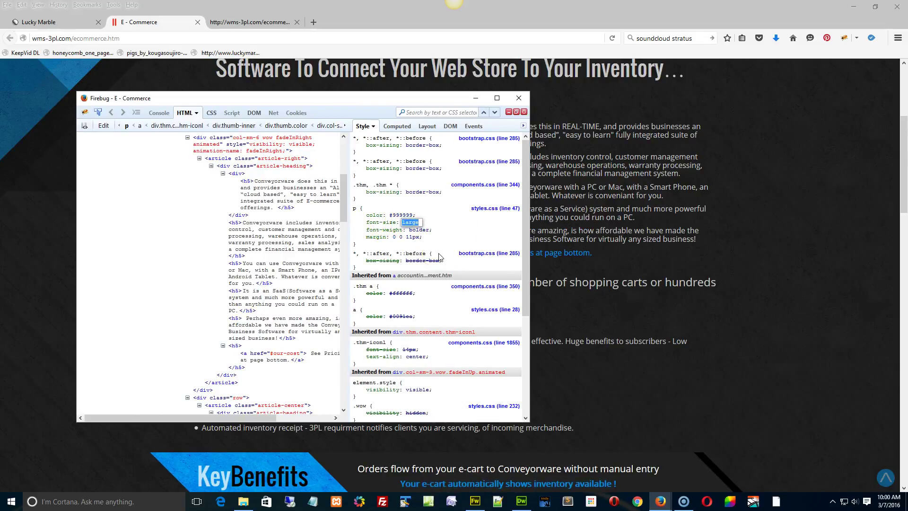
left_click_drag(412, 98, 29, 98)
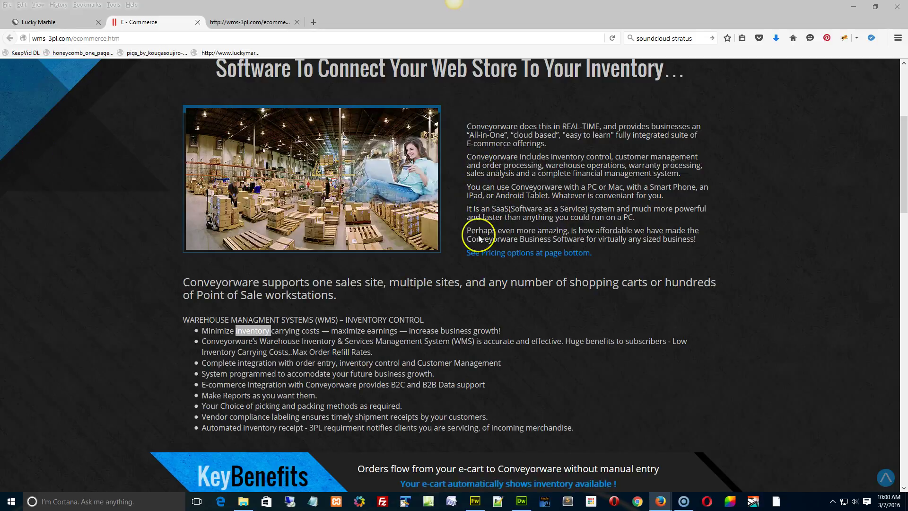
scroll(145, 327, "up", 1)
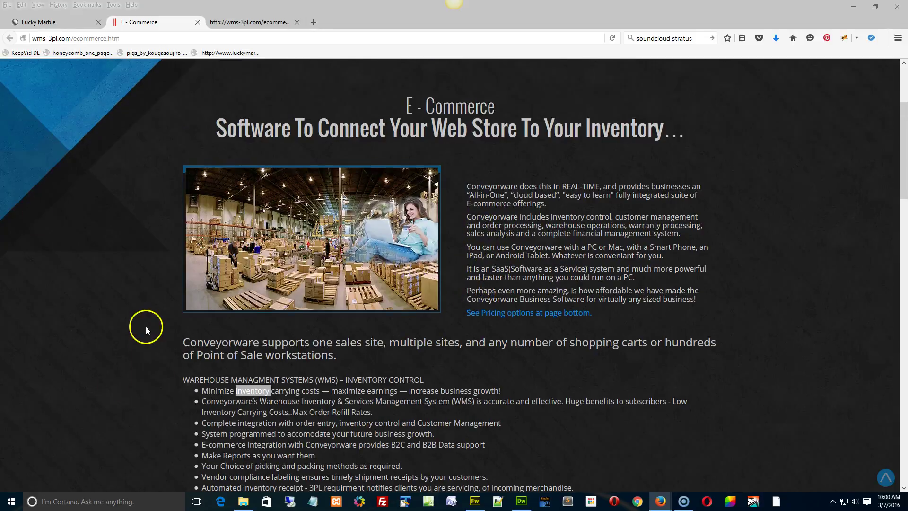
scroll(145, 327, "up", 2)
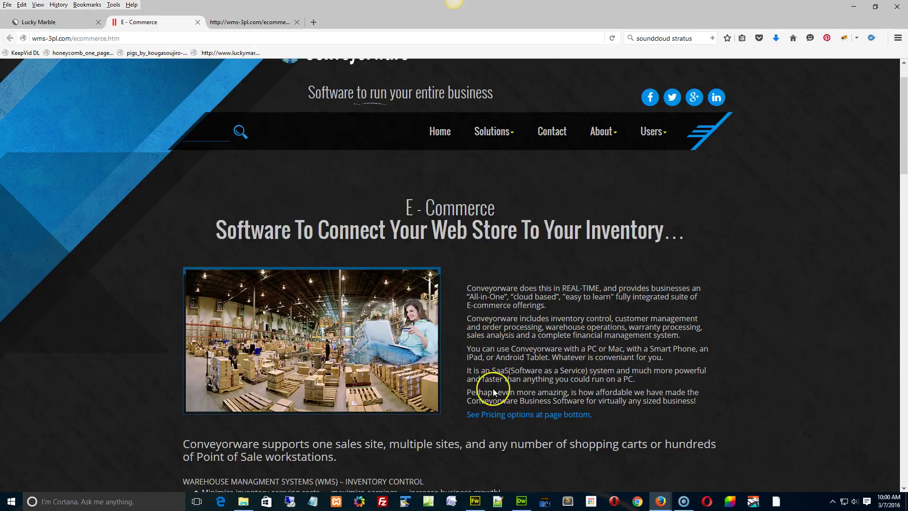